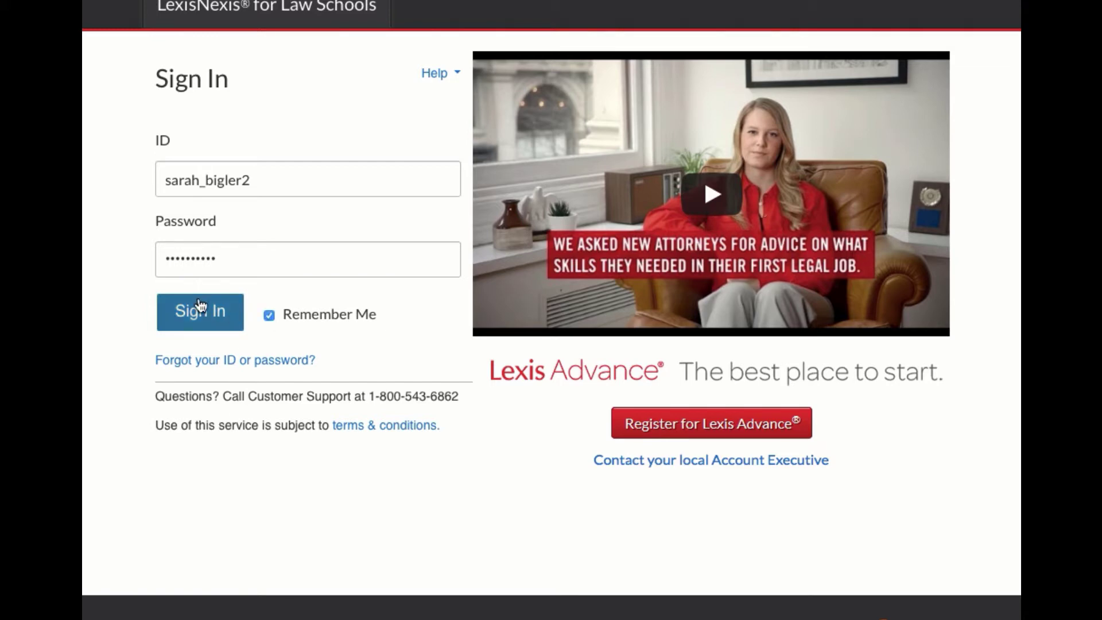
# Step: Sign in to LexisNexis for Law Schools with the filled-in credentials and open Lexis Advance
pyautogui.click(174, 312)
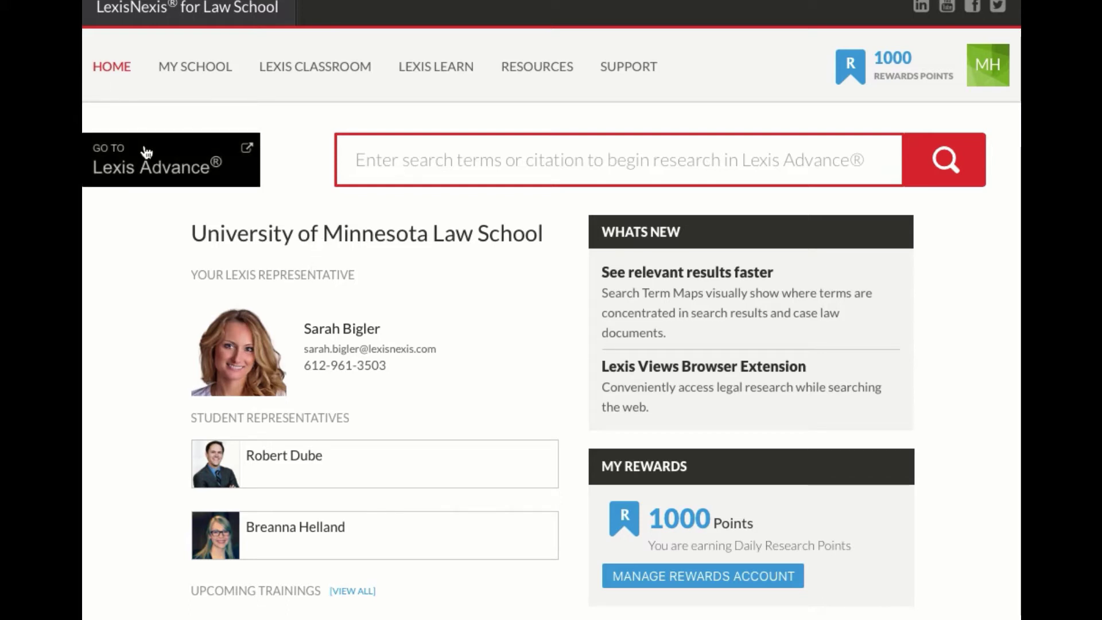
pyautogui.click(150, 164)
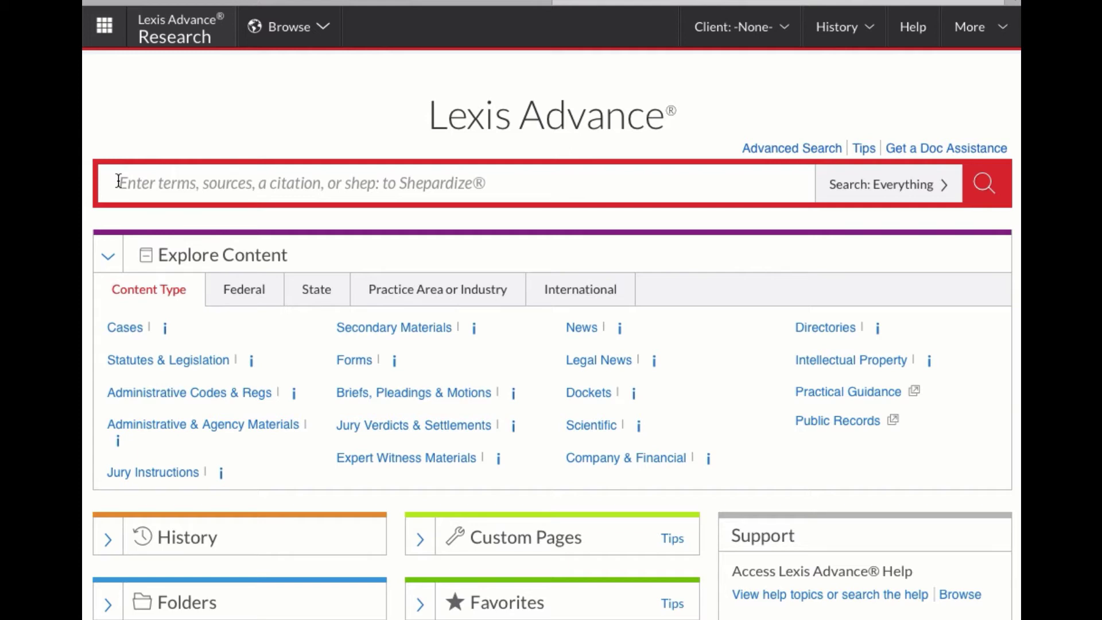
# Step: Try looking up the case by party name, entering "carousel snack bars v." as the search terms
pyautogui.click(118, 181)
pyautogui.write('c')
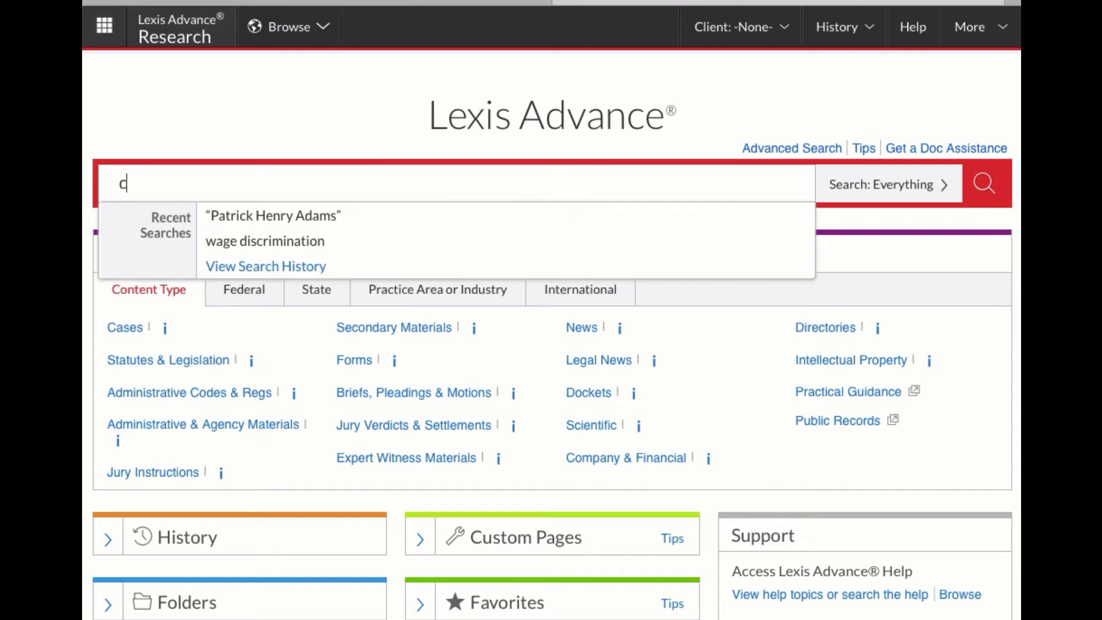
pyautogui.write('arousel snack ba')
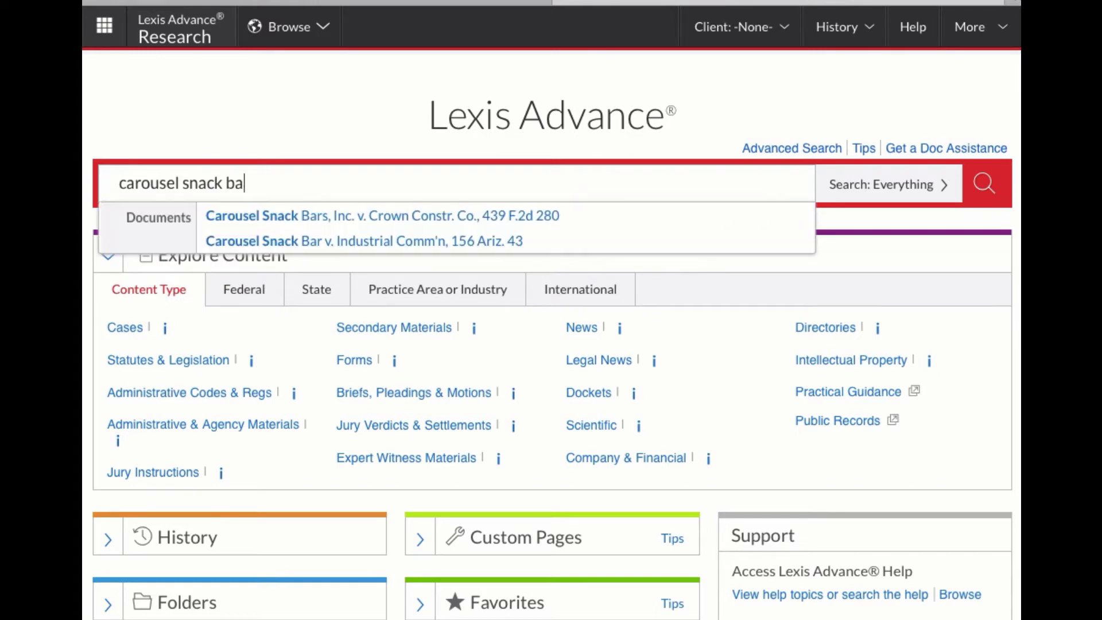
pyautogui.write('rs v.')
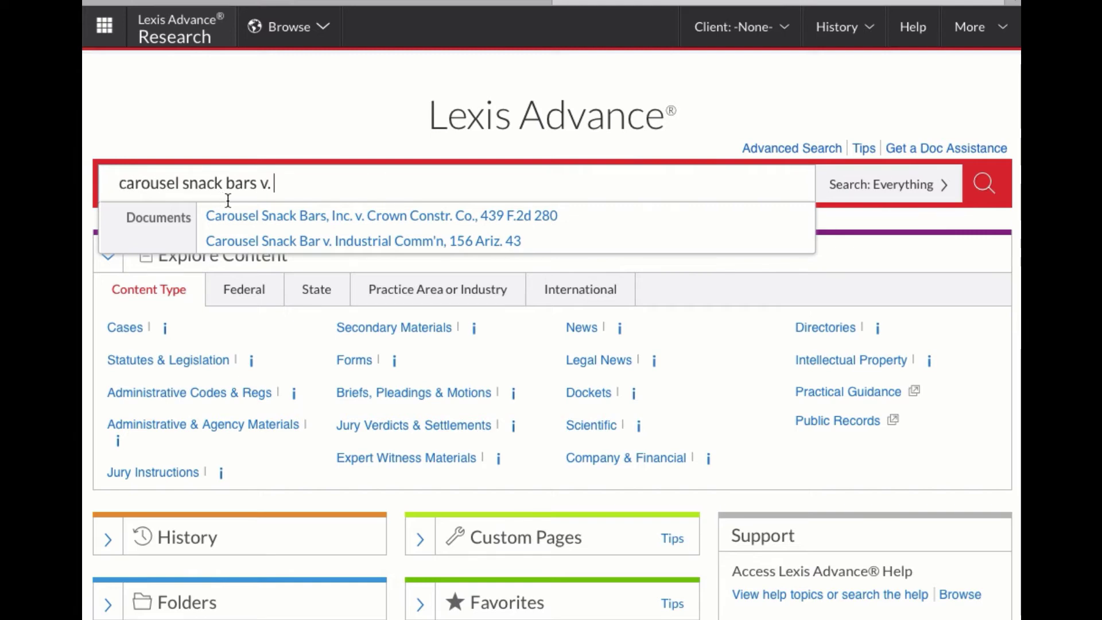
# Step: Replace the search terms with the citation "439 f2d 280" and run the search to open the case
pyautogui.moveTo(293, 188); pyautogui.dragTo(82, 180)
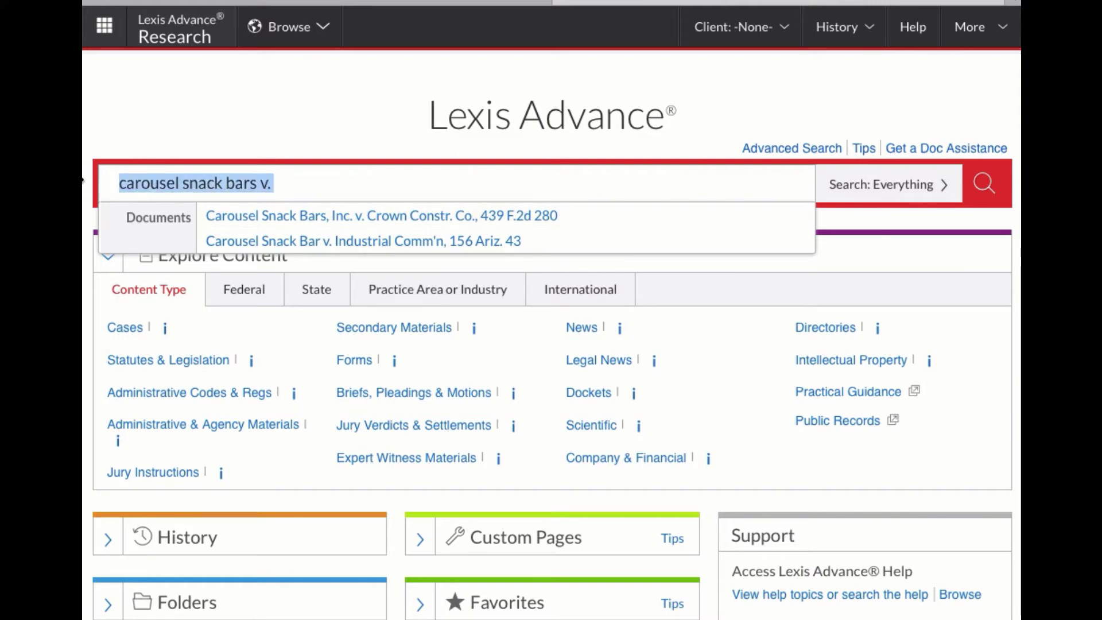
pyautogui.write('439 f')
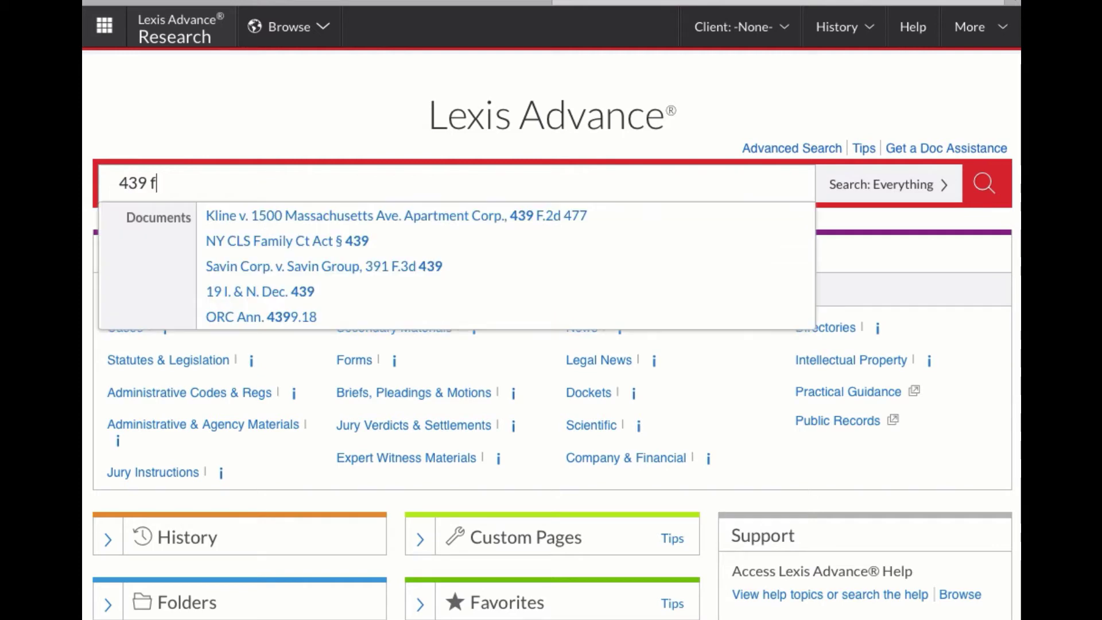
pyautogui.write('2d 280')
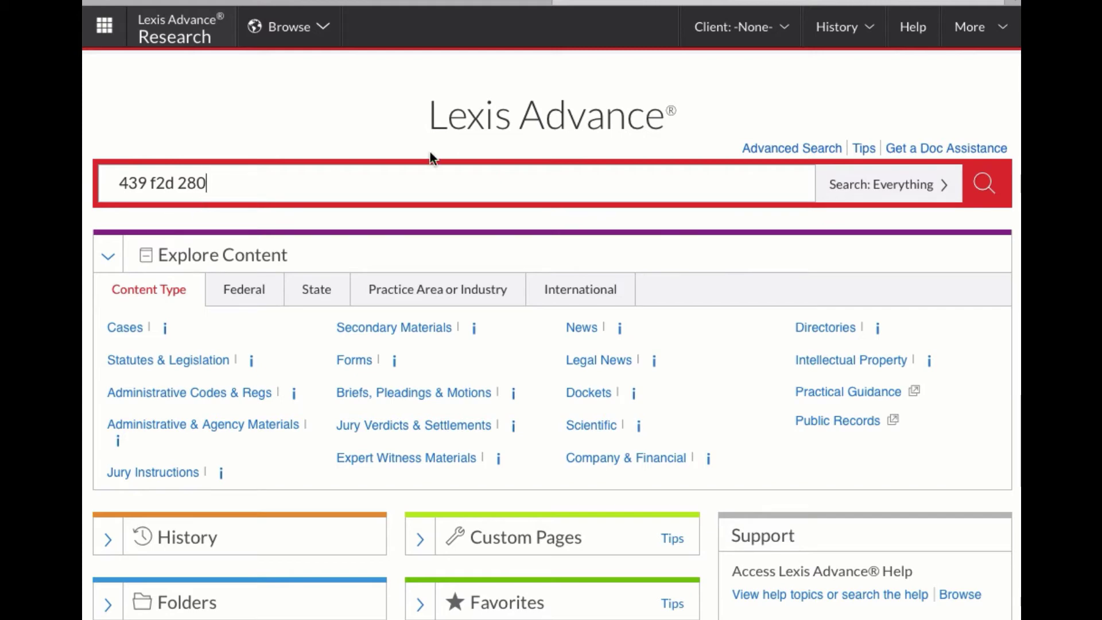
pyautogui.click(986, 190)
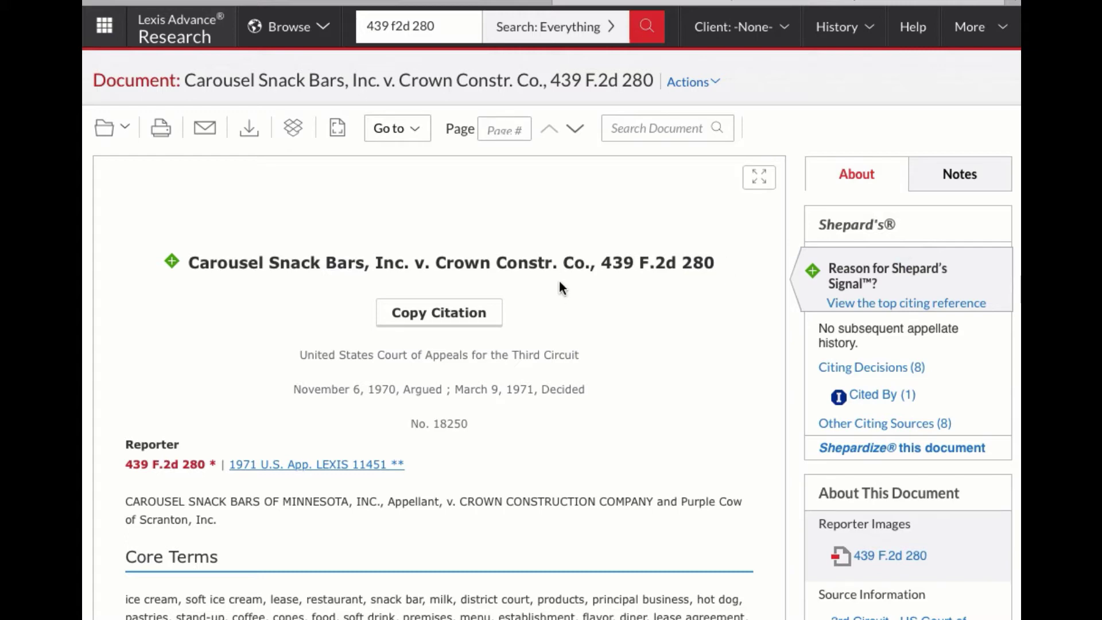
# Step: Review the case's core terms, Case Summary and headnotes, and view the options offered for the Covenants topic
pyautogui.scroll(-4, 559, 278)
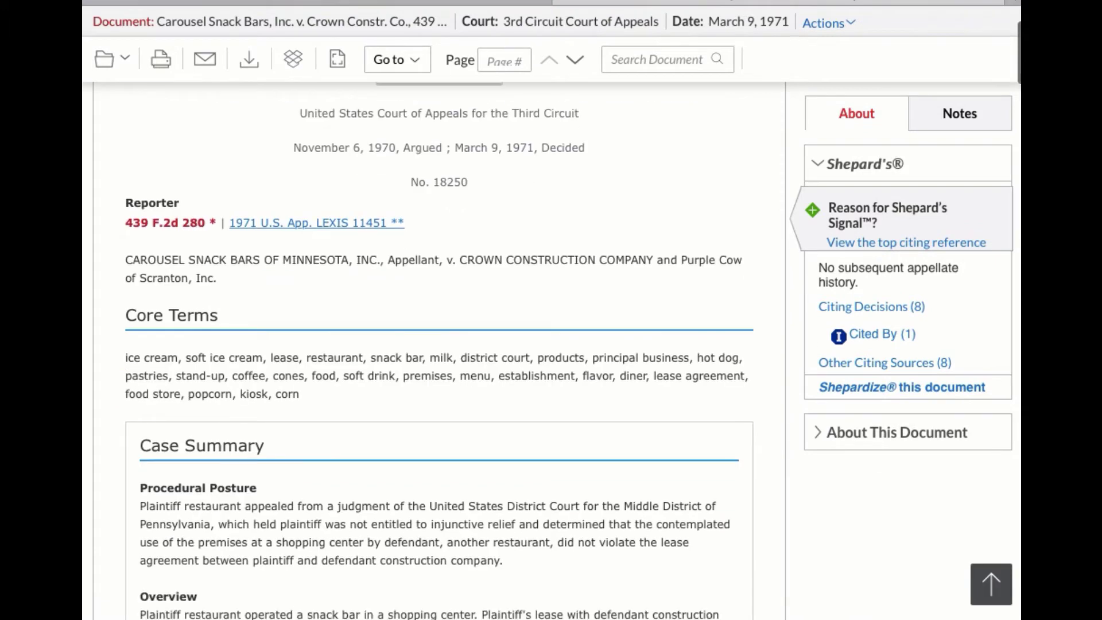
pyautogui.scroll(-5, 439, 350)
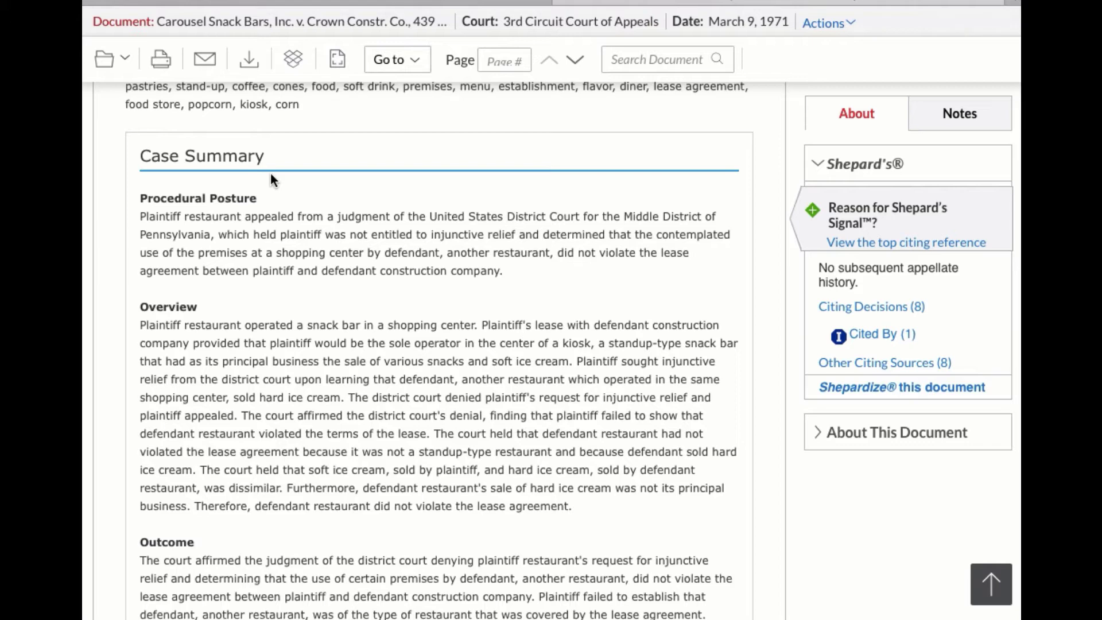
pyautogui.scroll(-4, 270, 173)
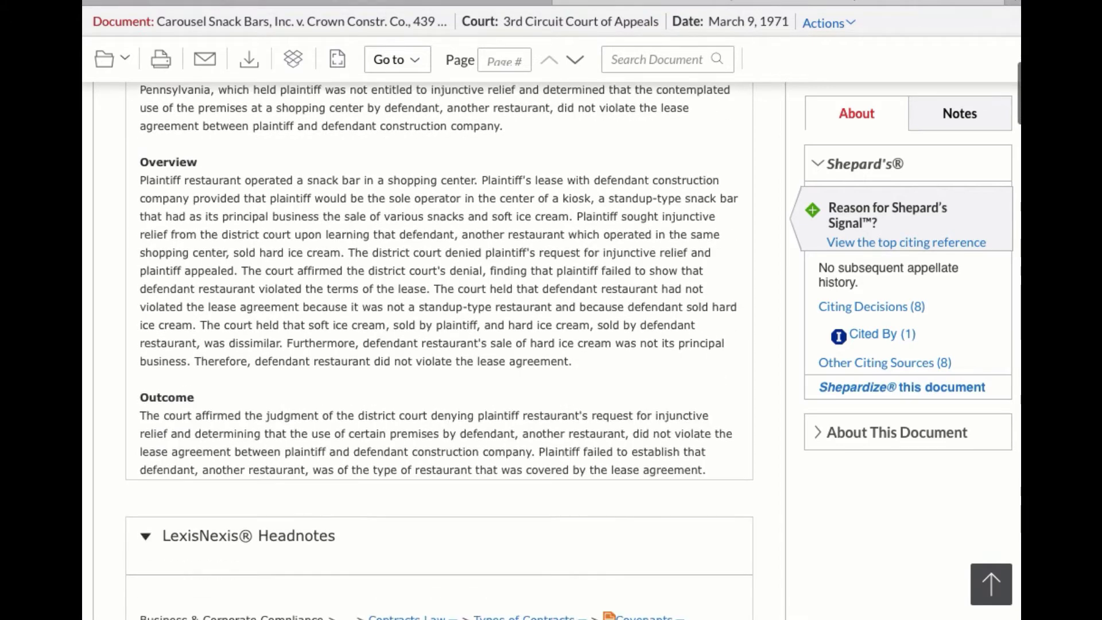
pyautogui.scroll(-6, 436, 344)
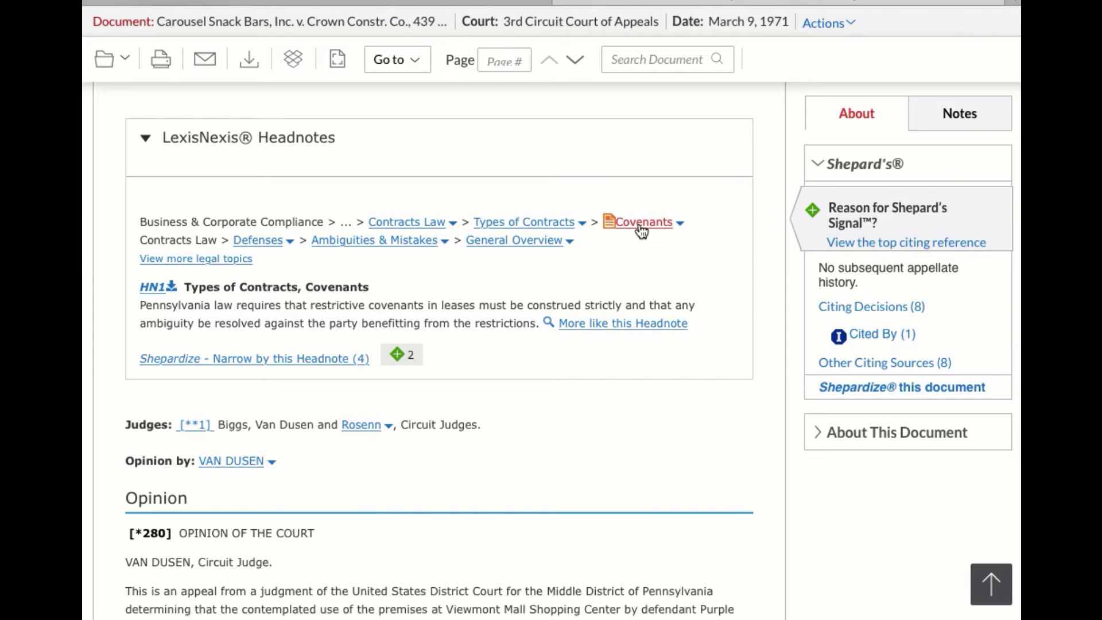
pyautogui.click(679, 224)
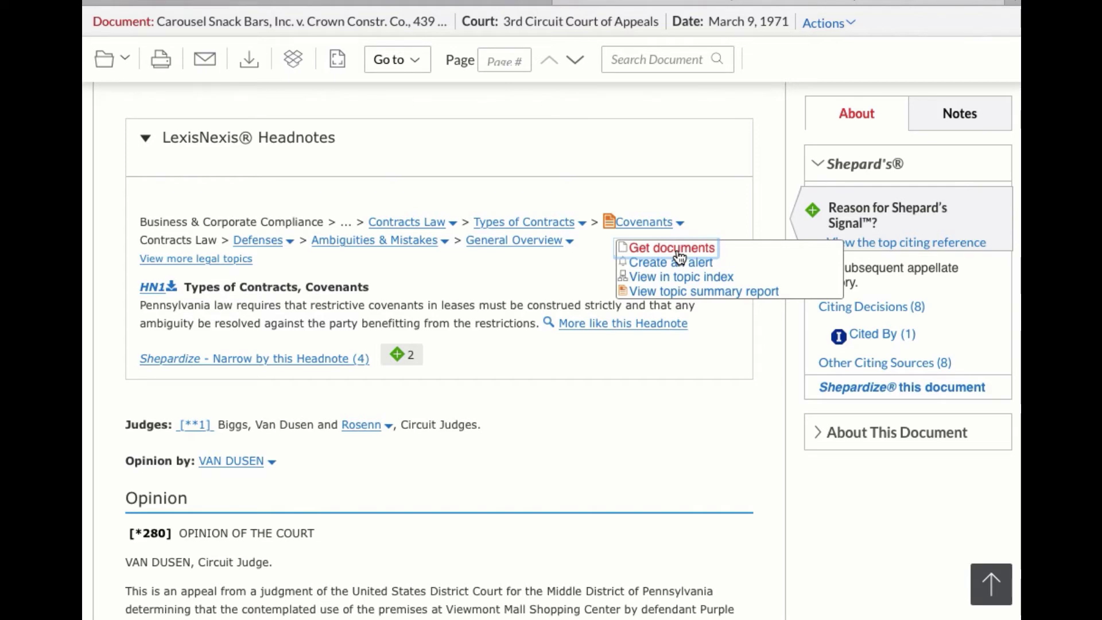
pyautogui.scroll(-2, 142, 224)
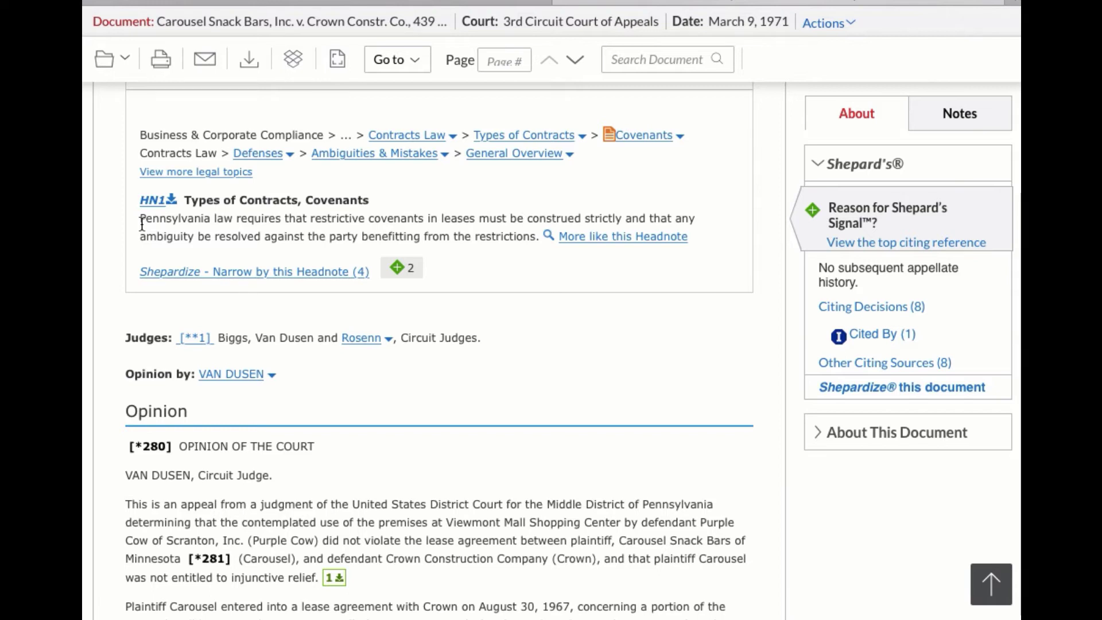
# Step: Jump from headnote HN1 to its passage in the opinion, select the Pennsylvania law sentence and open its copy-to-clipboard dialog
pyautogui.click(171, 200)
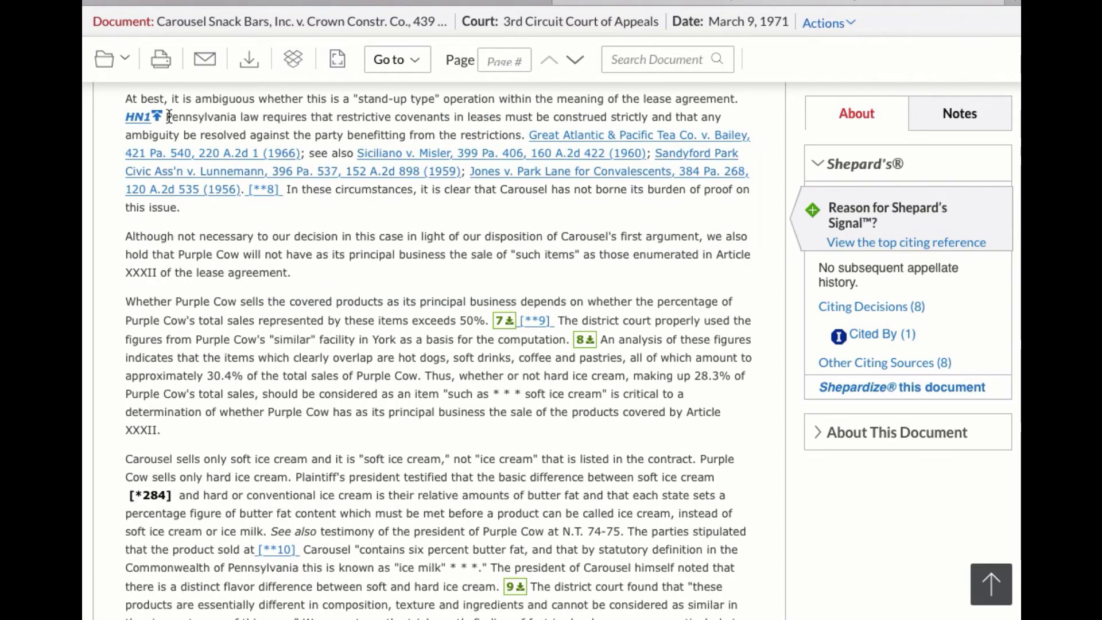
pyautogui.scroll(1, 170, 117)
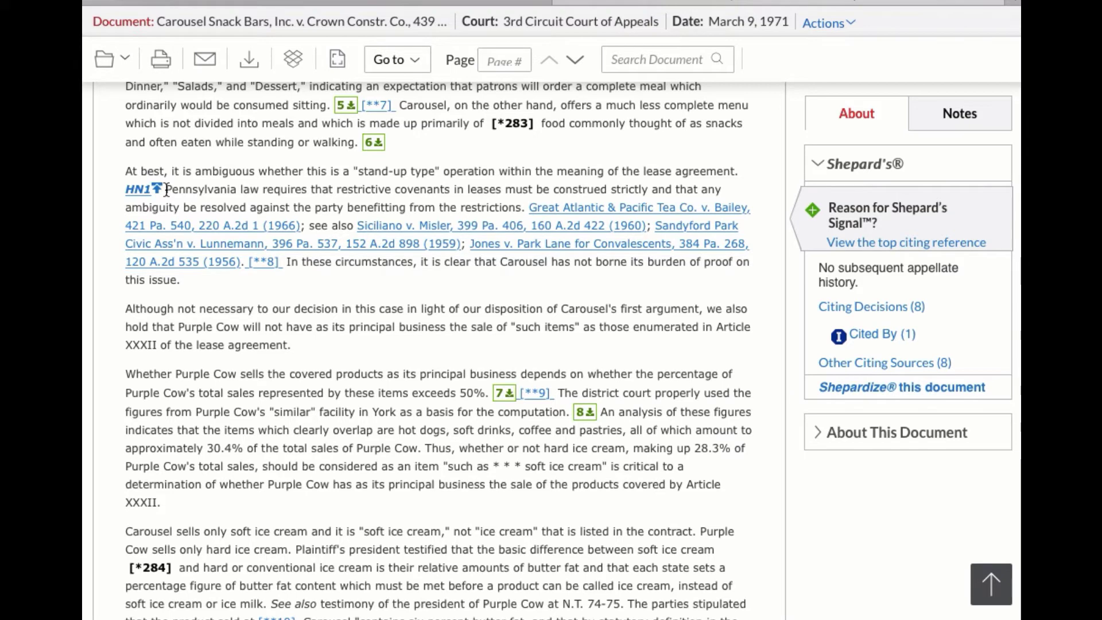
pyautogui.moveTo(167, 191); pyautogui.dragTo(518, 209)
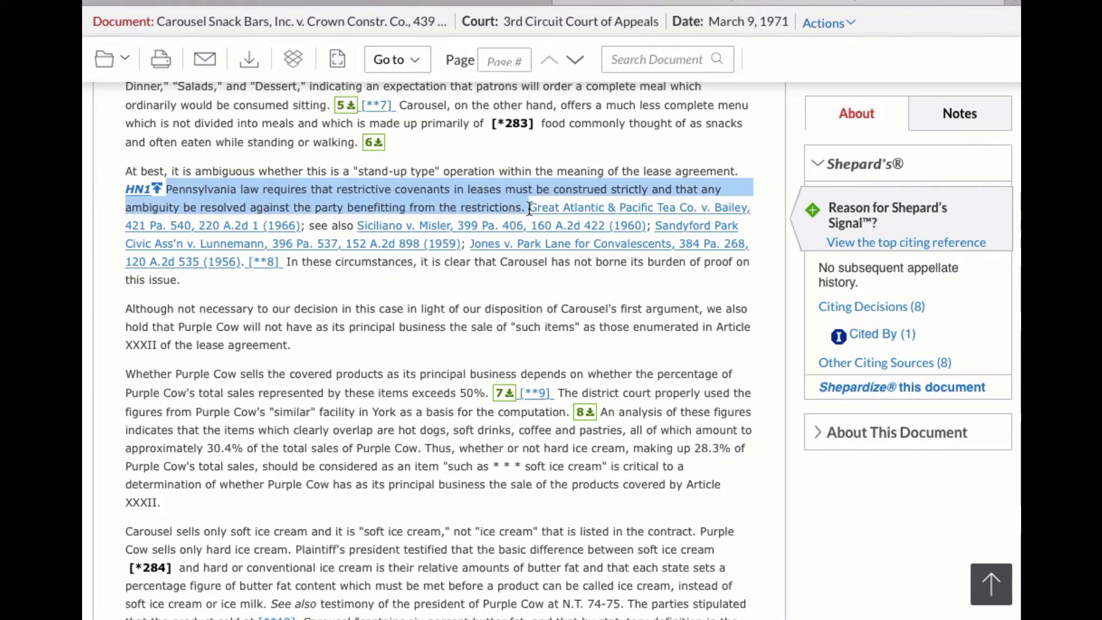
pyautogui.click(582, 227)
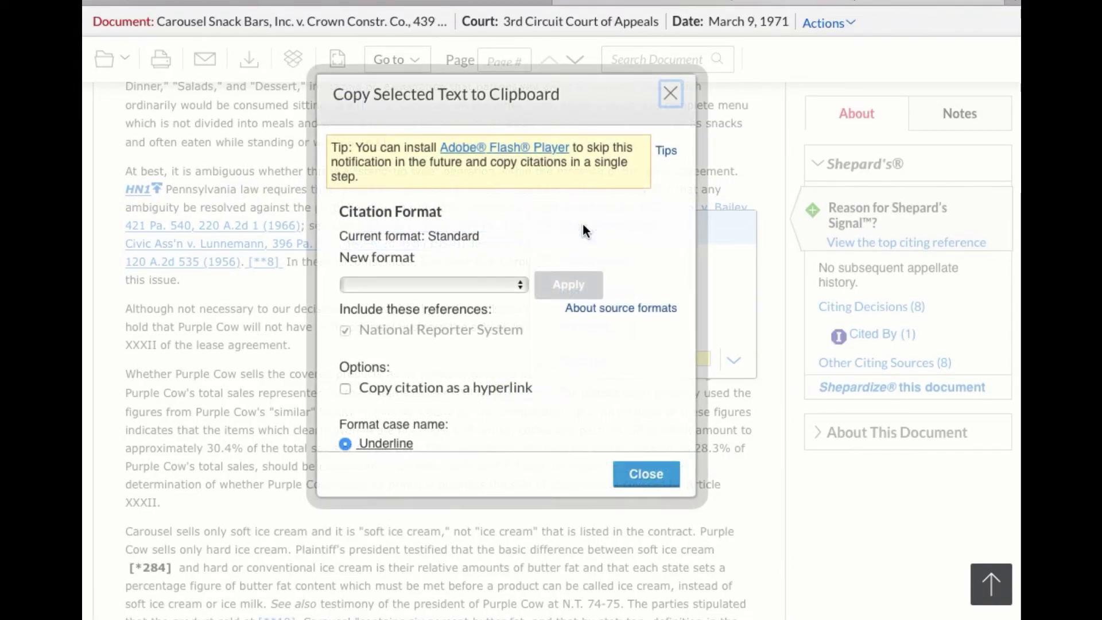
# Step: Apply the Standard citation format to the selected passage, check the preview with its citation, and close the copy dialog
pyautogui.click(468, 285)
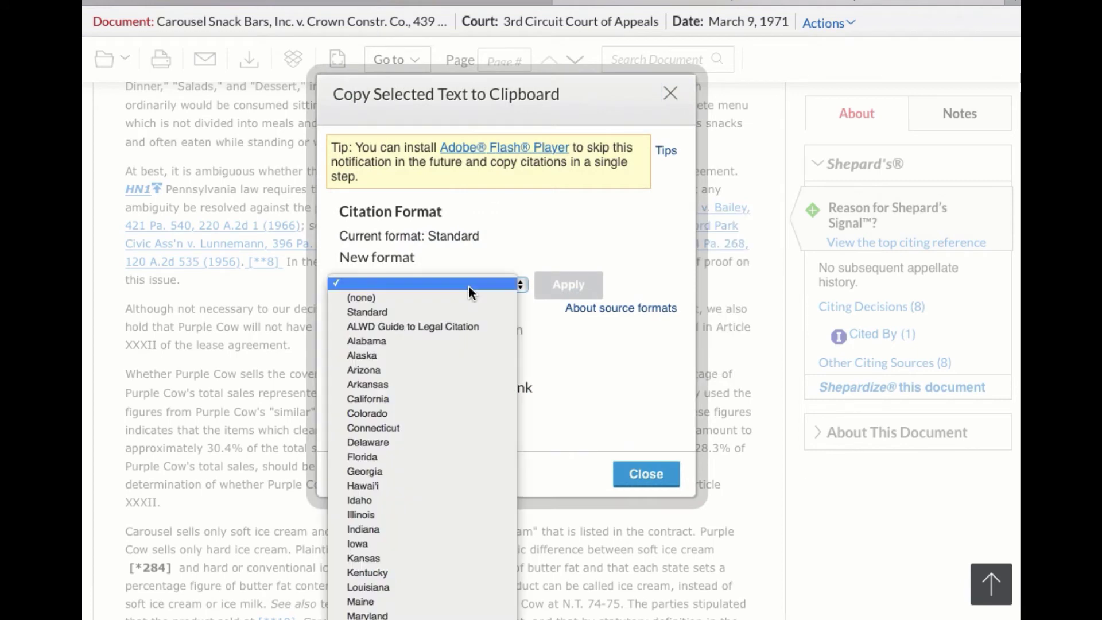
pyautogui.click(432, 311)
pyautogui.click(570, 292)
pyautogui.moveTo(563, 366); pyautogui.dragTo(568, 327)
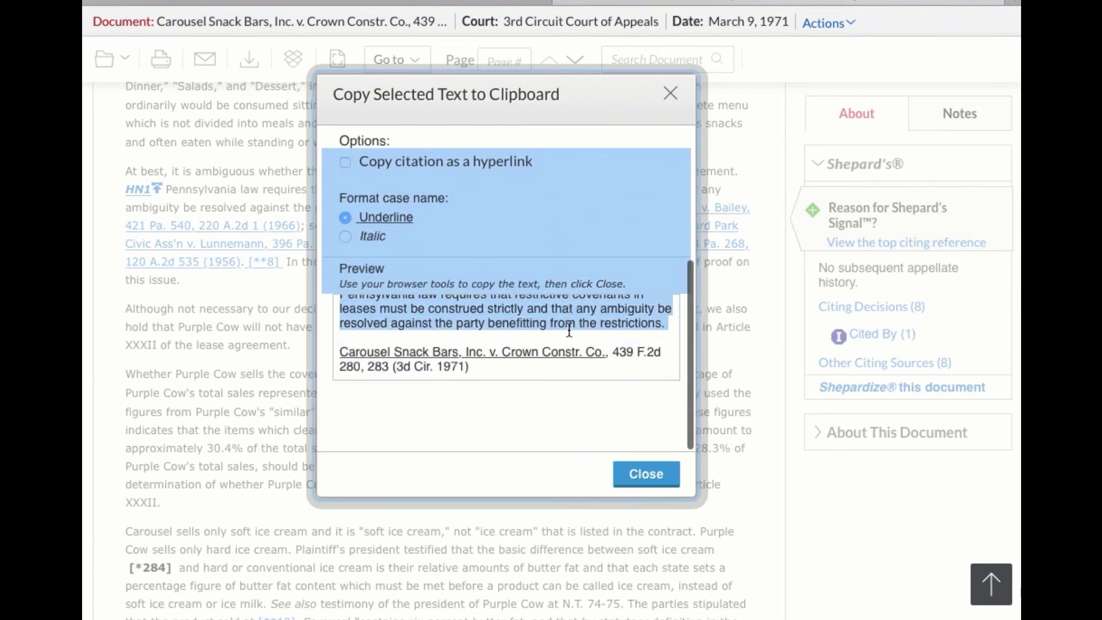
pyautogui.click(569, 331)
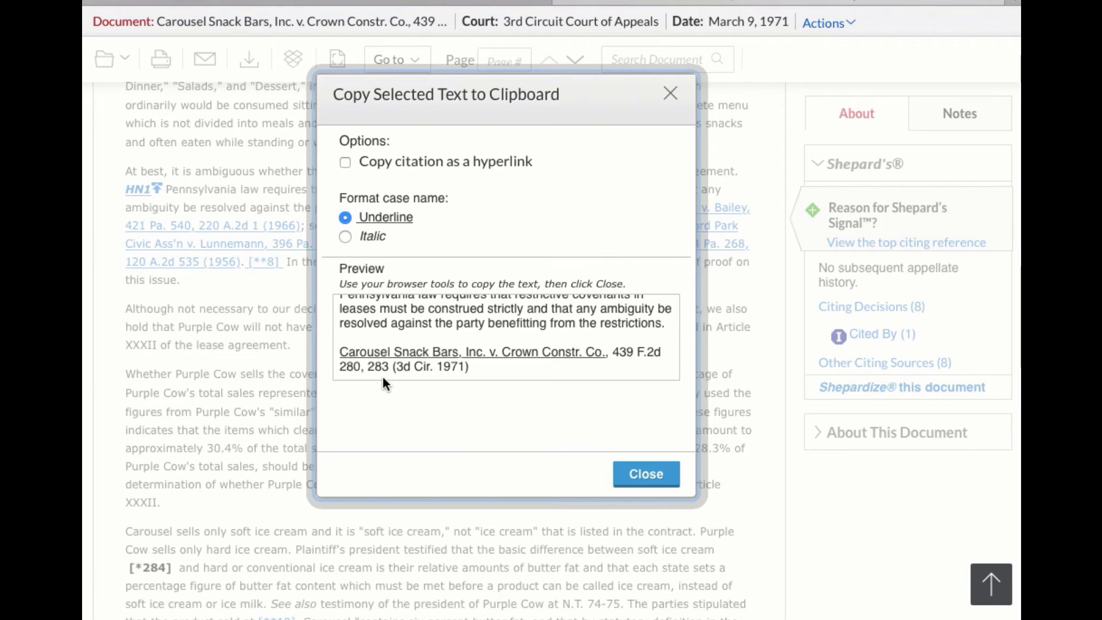
pyautogui.click(667, 484)
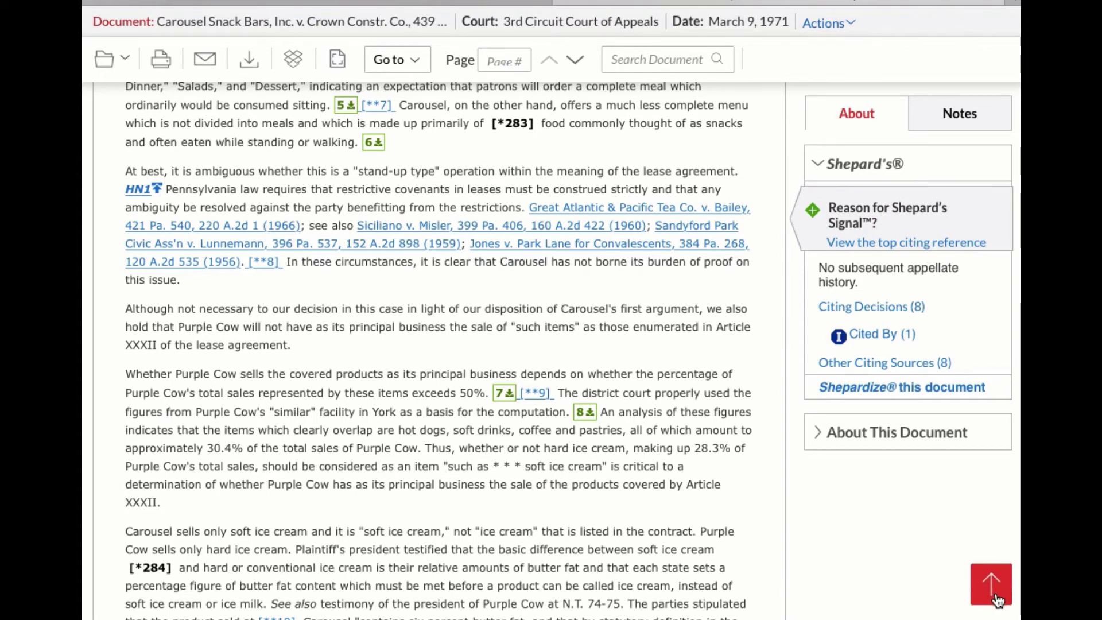
# Step: Return from the HN1 passage to its headnote, read the start of the Opinion, and go back to the document's beginning
pyautogui.click(158, 194)
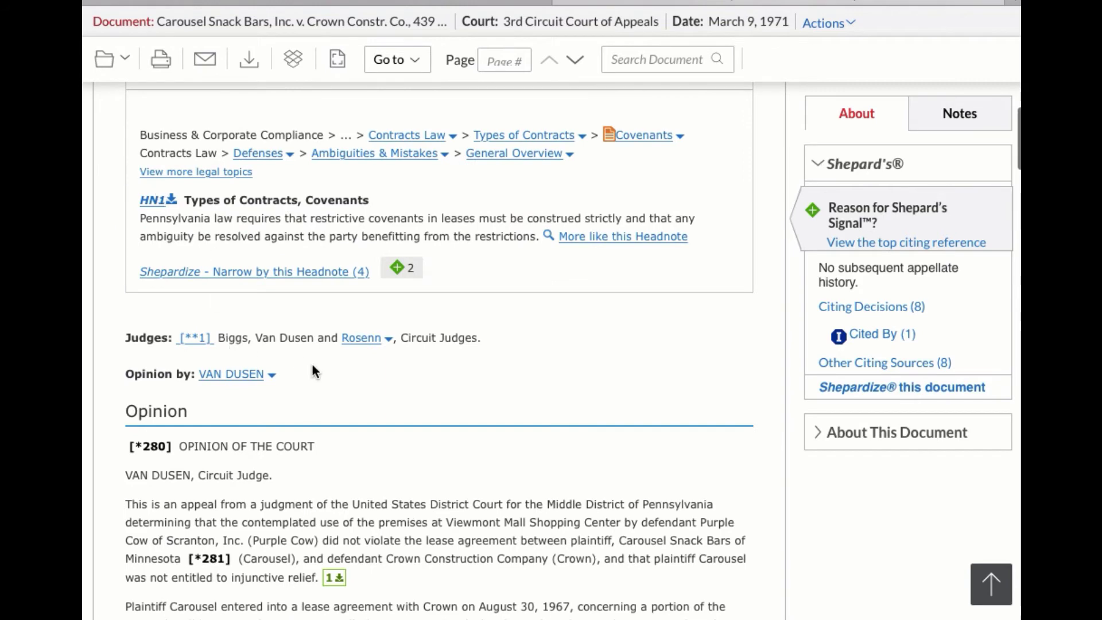
pyautogui.press('Down')
pyautogui.press('Down')
pyautogui.press('Down')
pyautogui.press('Down')
pyautogui.press('Down')
pyautogui.press('Down')
pyautogui.press('Down')
pyautogui.press('Down')
pyautogui.press('Down')
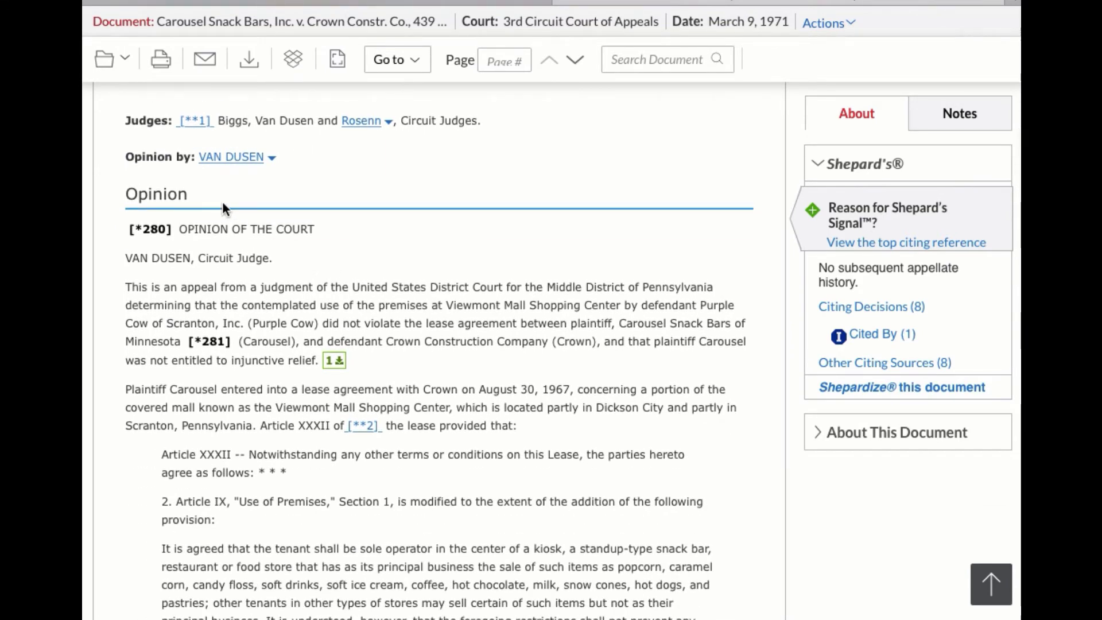
pyautogui.press('Home')
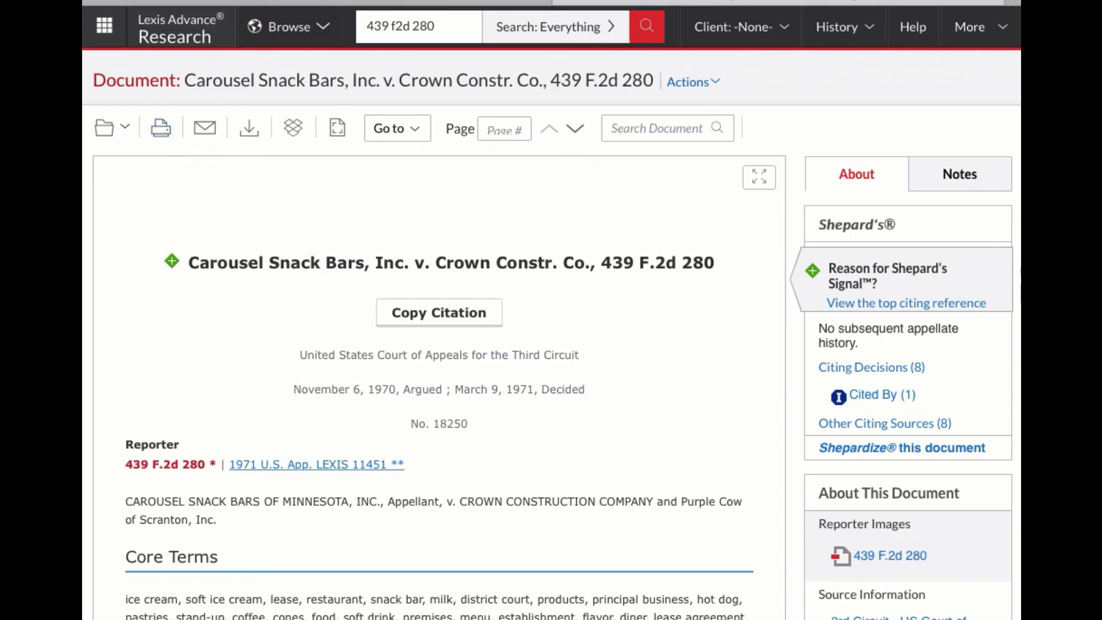
# Step: Return to the Lexis Advance home page and search everything for "covenant lease"
pyautogui.click(442, 27)
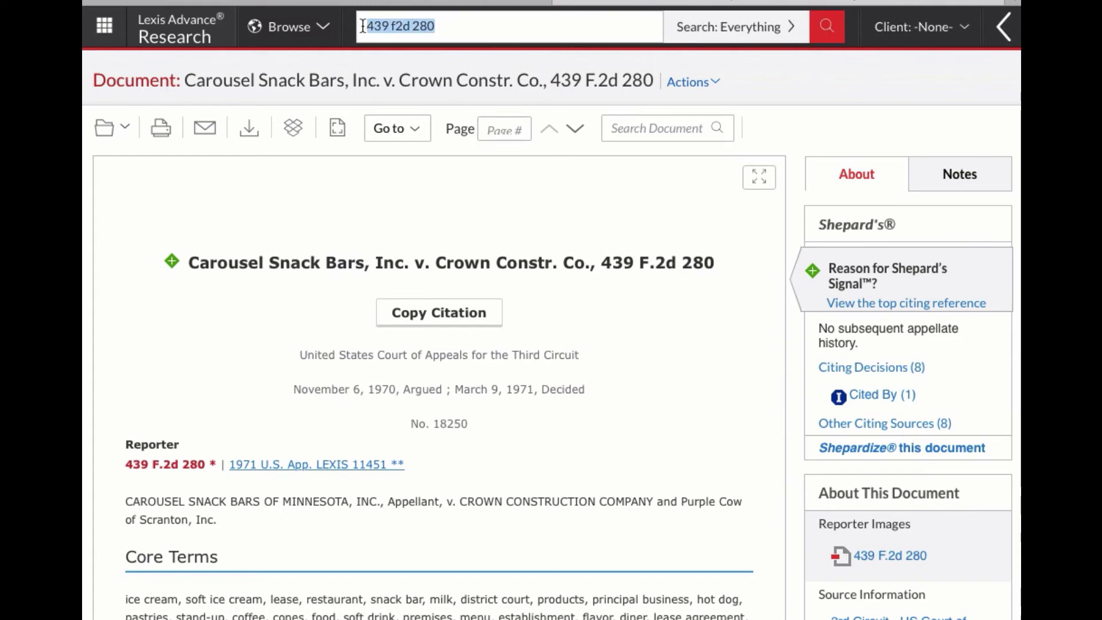
pyautogui.click(173, 29)
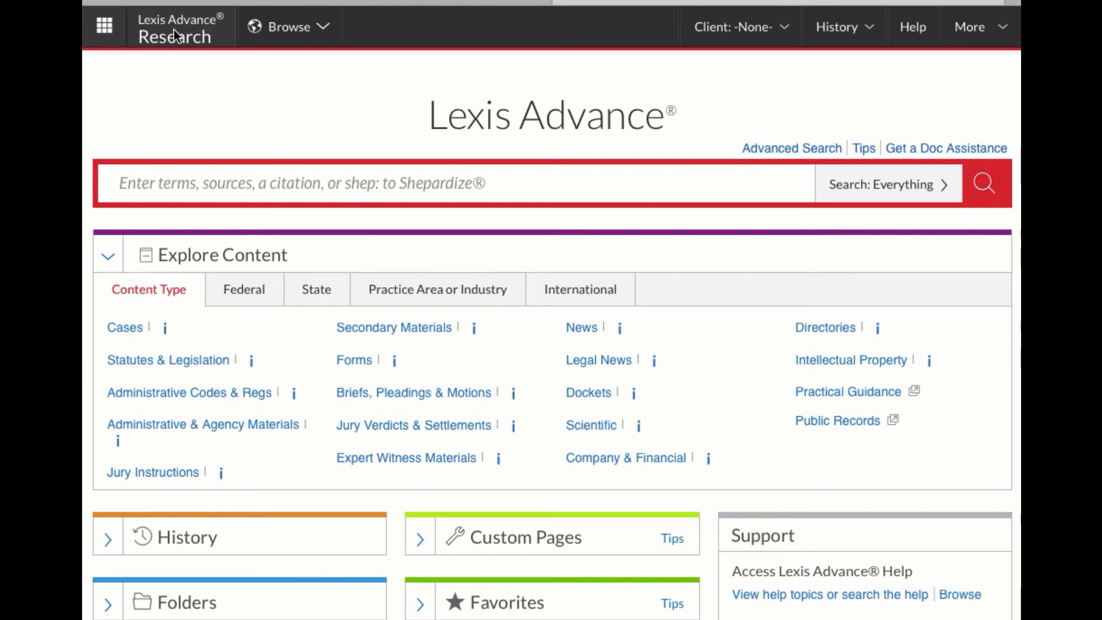
pyautogui.click(225, 184)
pyautogui.write('covenant lease')
pyautogui.click(905, 215)
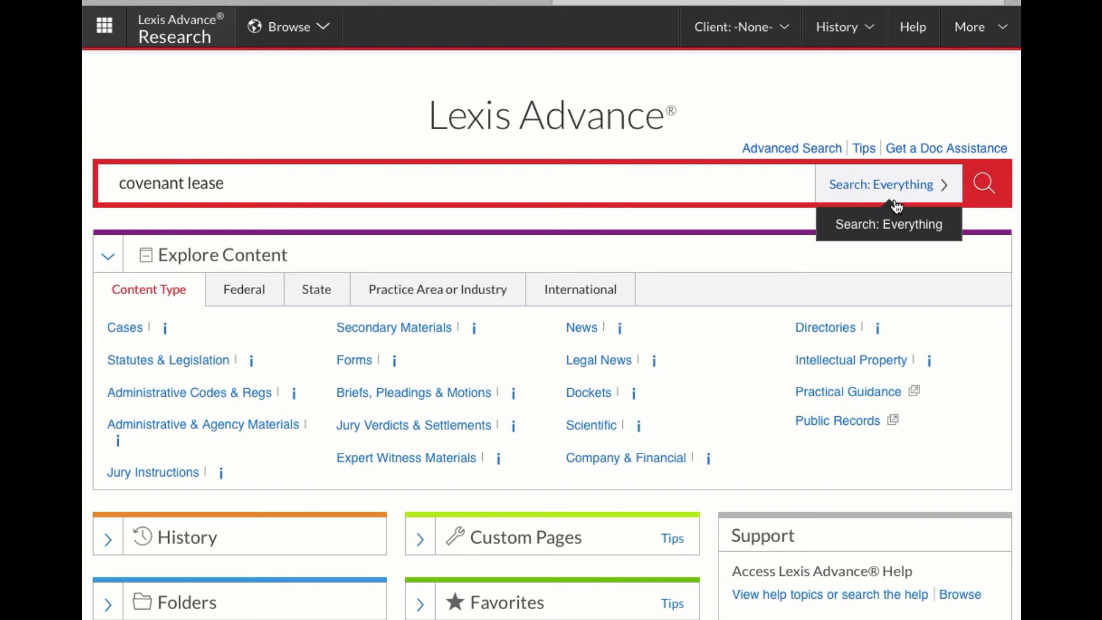
pyautogui.click(985, 192)
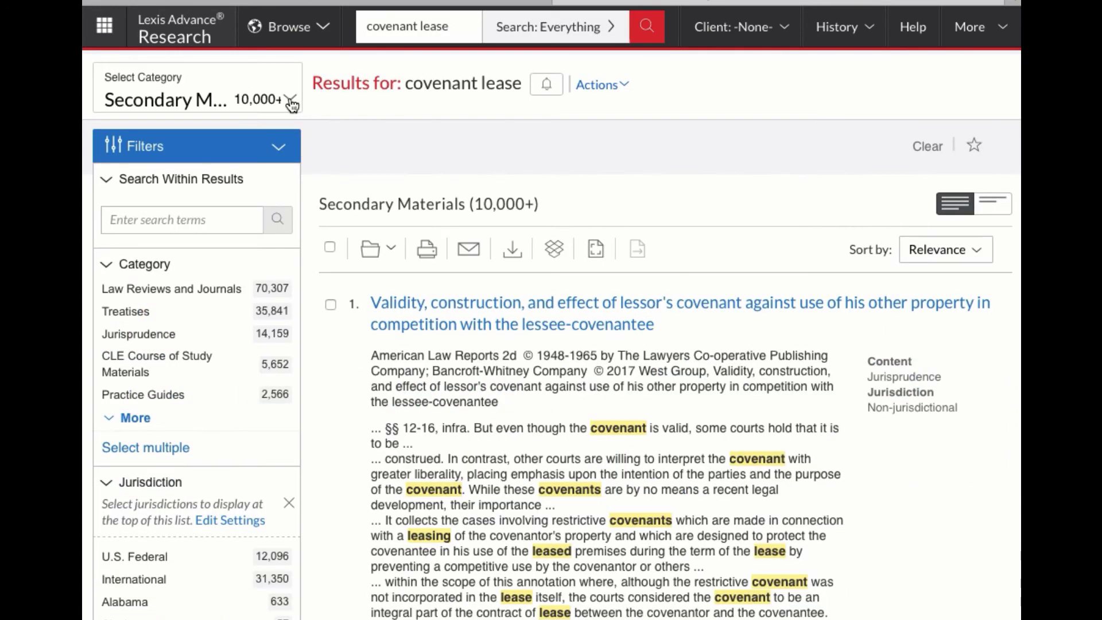
# Step: Examine the content categories available for the search results, keeping Secondary Materials
pyautogui.click(292, 105)
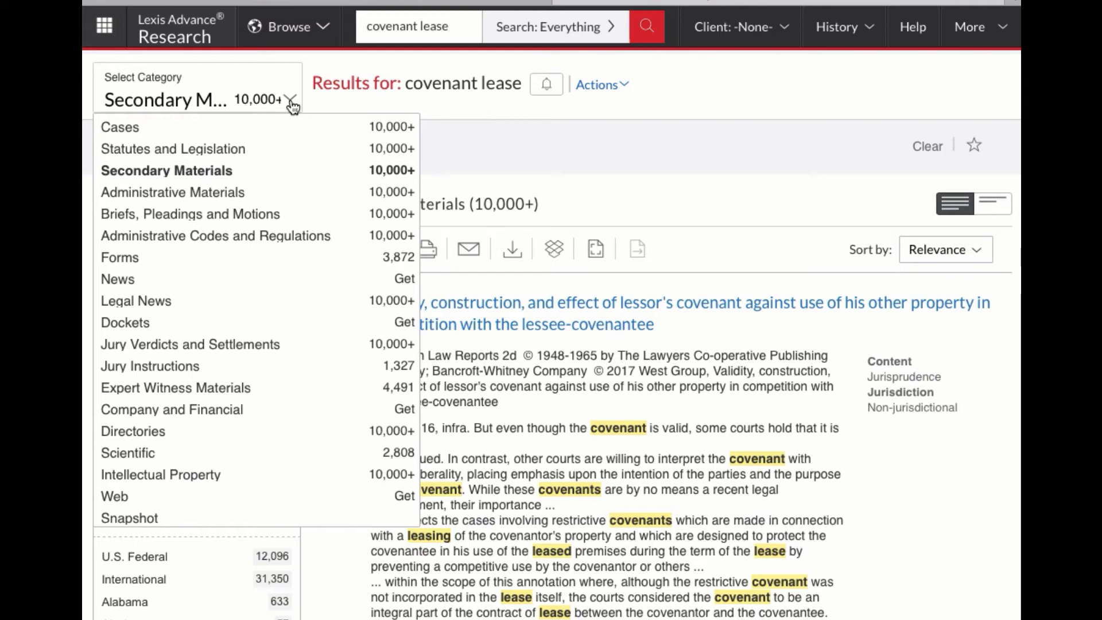
pyautogui.click(230, 182)
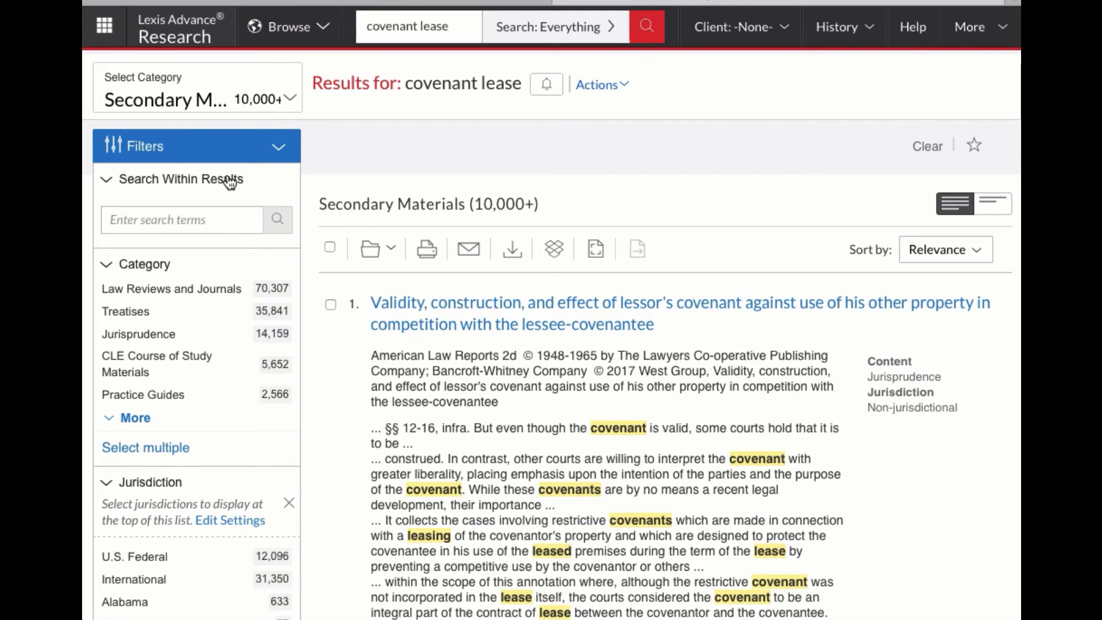
# Step: Open the first result, the annotation on a lessor's covenant against competing use, and return to the results list's filters
pyautogui.click(841, 308)
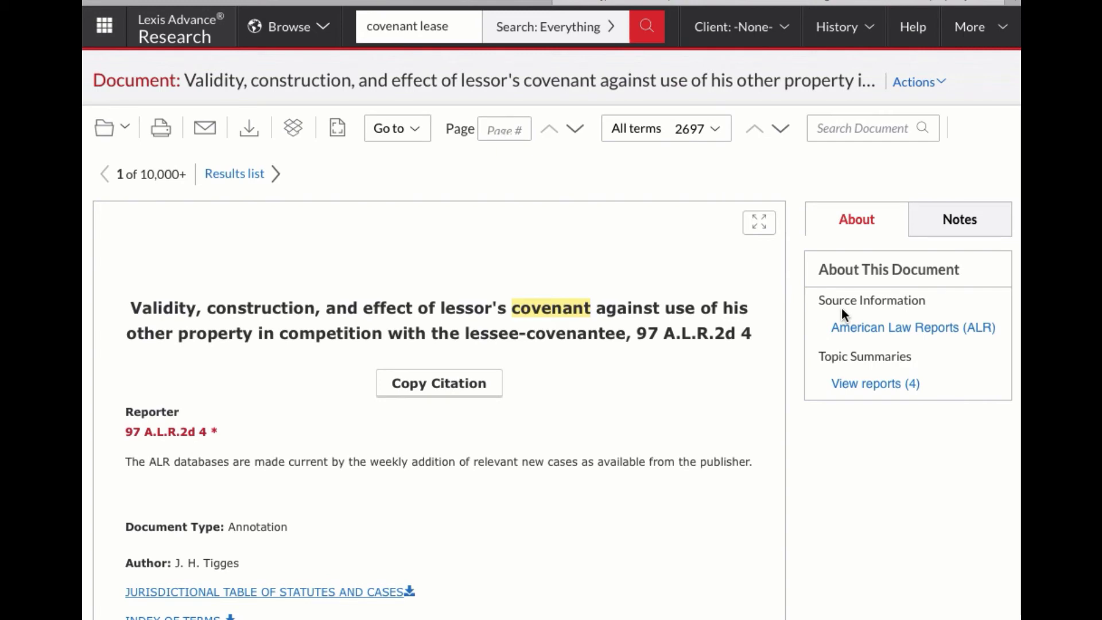
pyautogui.click(245, 176)
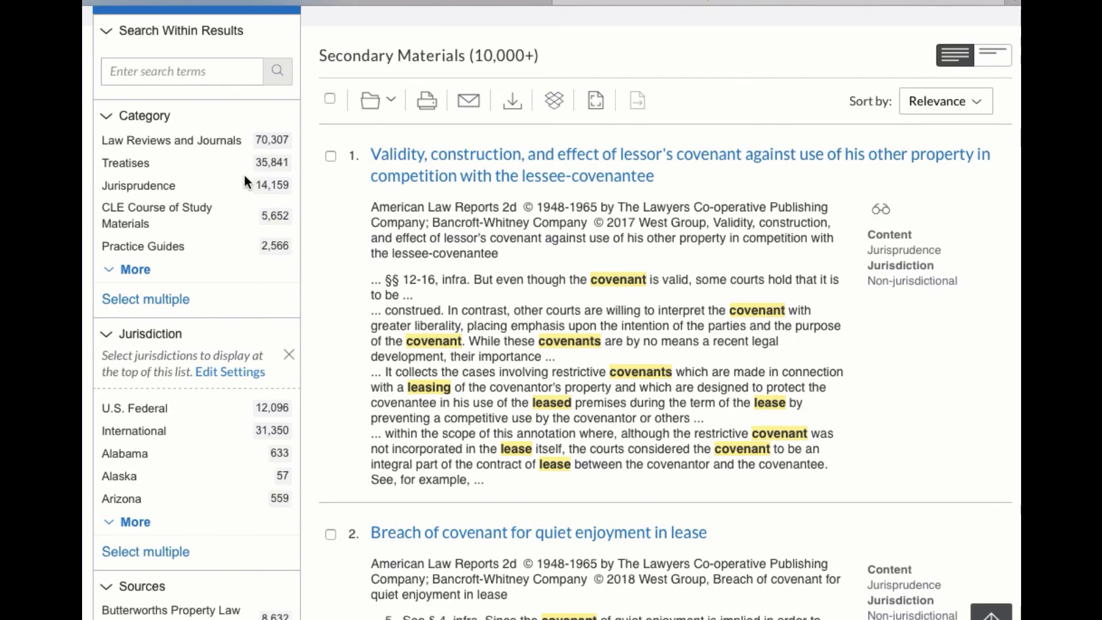
pyautogui.scroll(1, 244, 173)
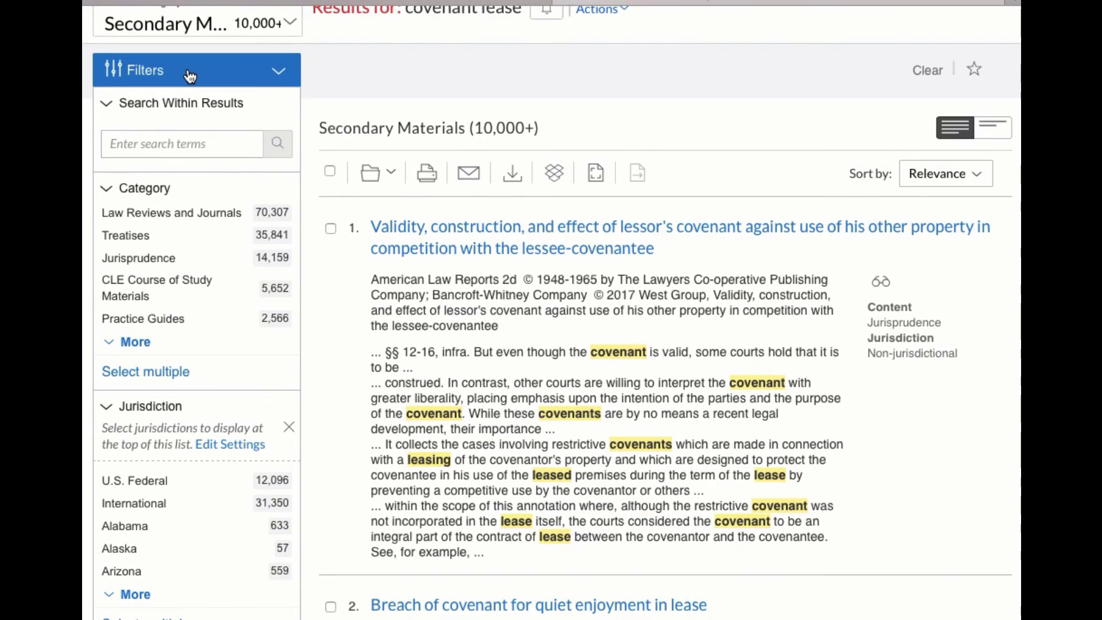
# Step: Narrow the Secondary Materials results to the Treatises category and the Pennsylvania jurisdiction
pyautogui.click(139, 345)
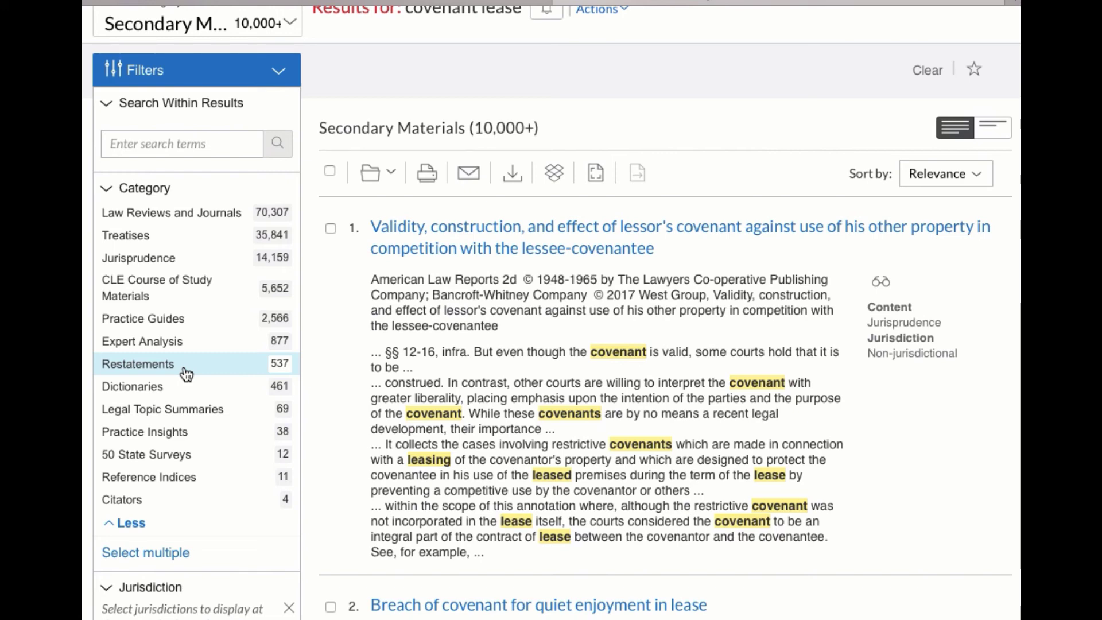
pyautogui.click(159, 246)
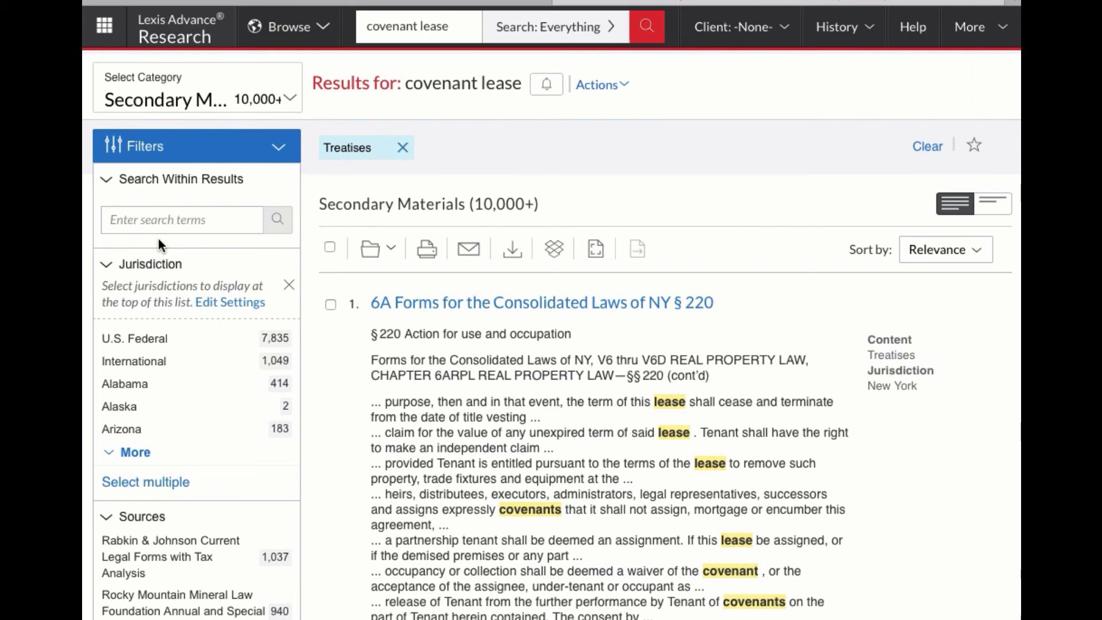
pyautogui.click(135, 452)
pyautogui.scroll(-8, 135, 459)
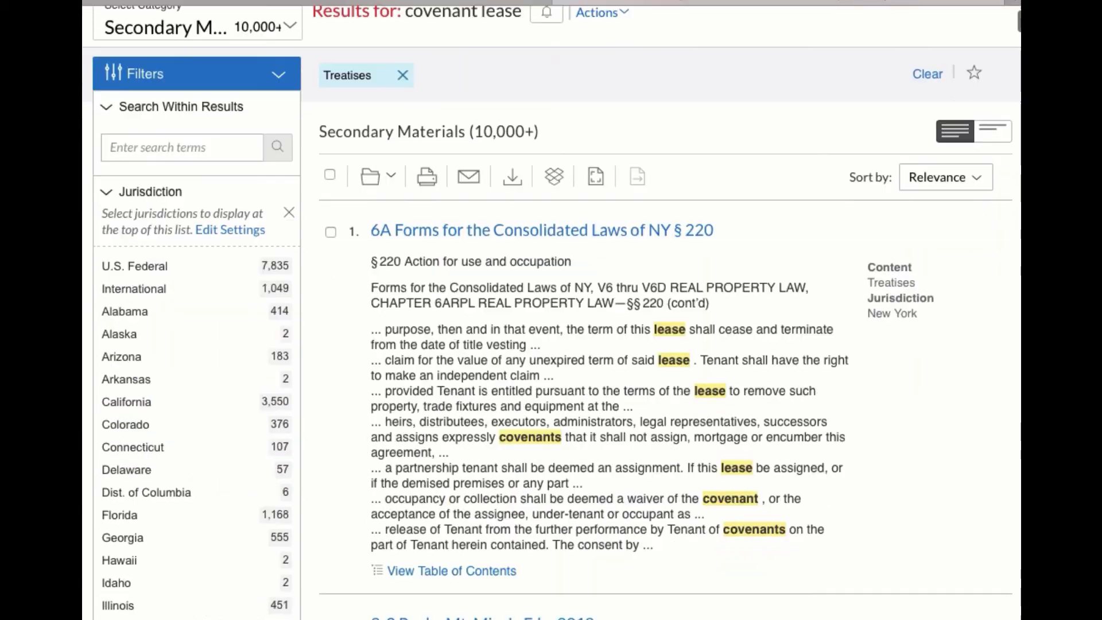
pyautogui.scroll(-6, 135, 459)
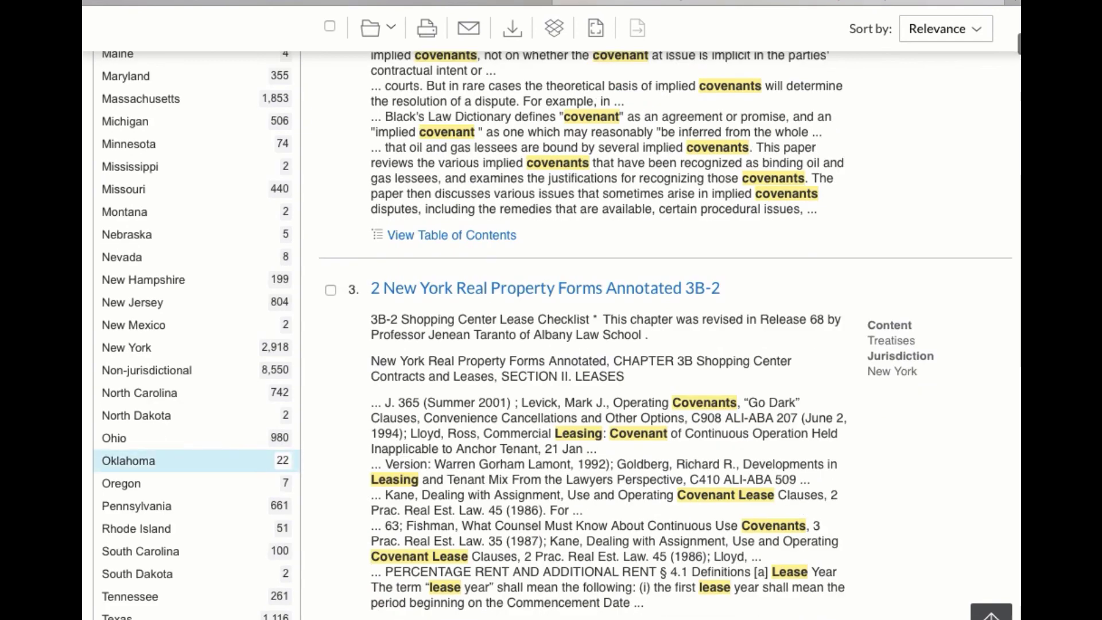
pyautogui.click(141, 510)
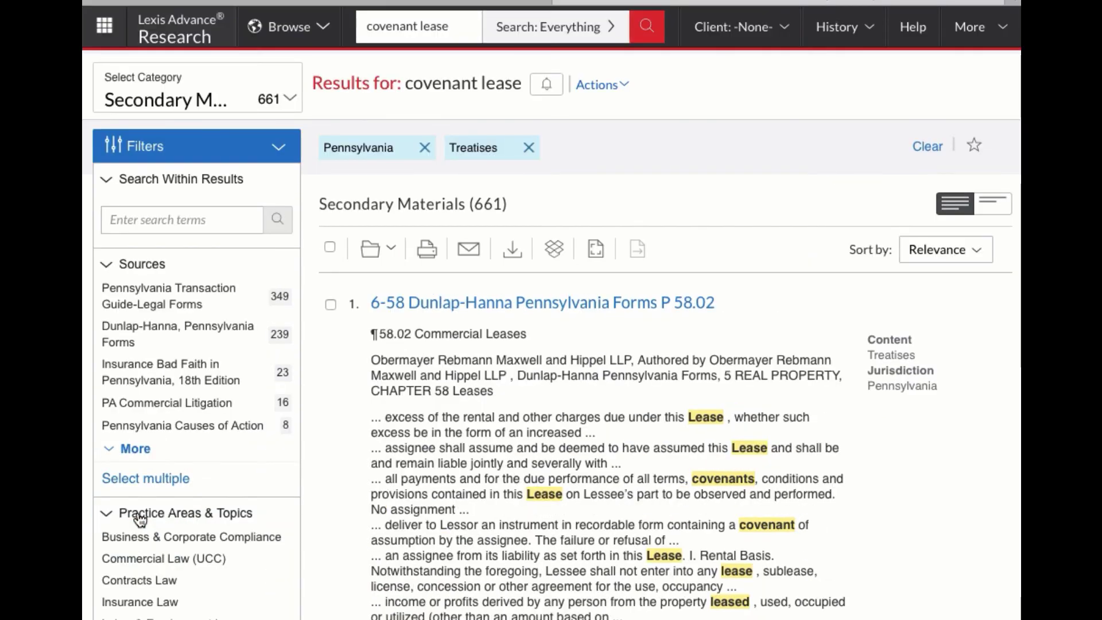
# Step: Search within the filtered results for "restrictive covenant against competition"
pyautogui.click(159, 222)
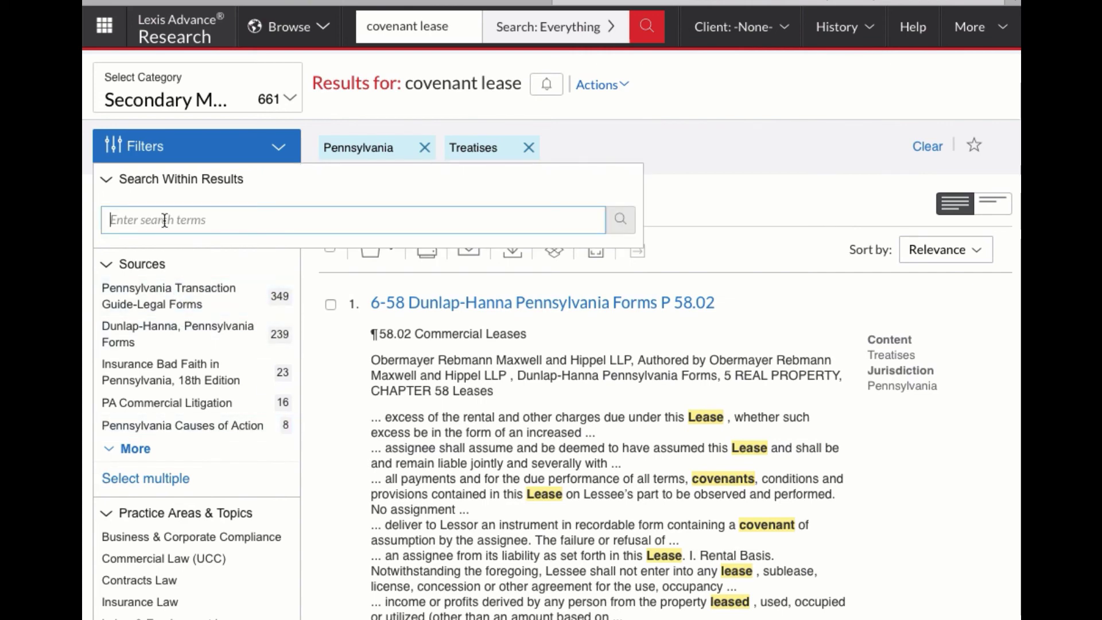
pyautogui.write('restrictive covenant against competition')
pyautogui.click(620, 219)
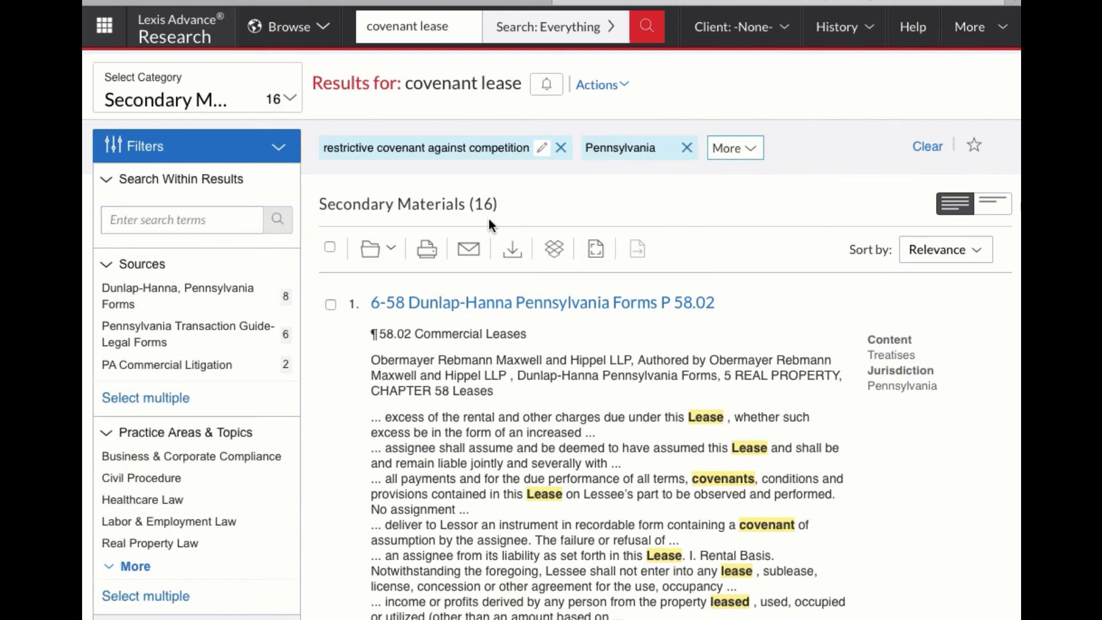
# Step: Look through the narrowed results and open 13-221 Pennsylvania Transaction Guide--Legal Forms § 221.20
pyautogui.scroll(-6, 489, 219)
pyautogui.scroll(-9, 489, 219)
pyautogui.scroll(-3, 482, 406)
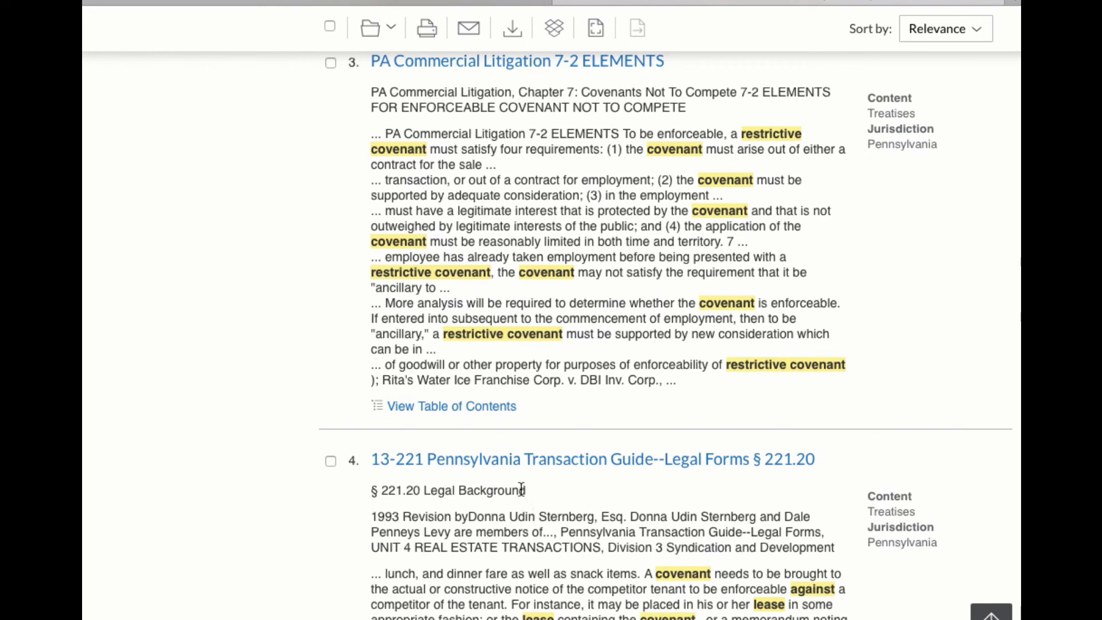
pyautogui.click(503, 460)
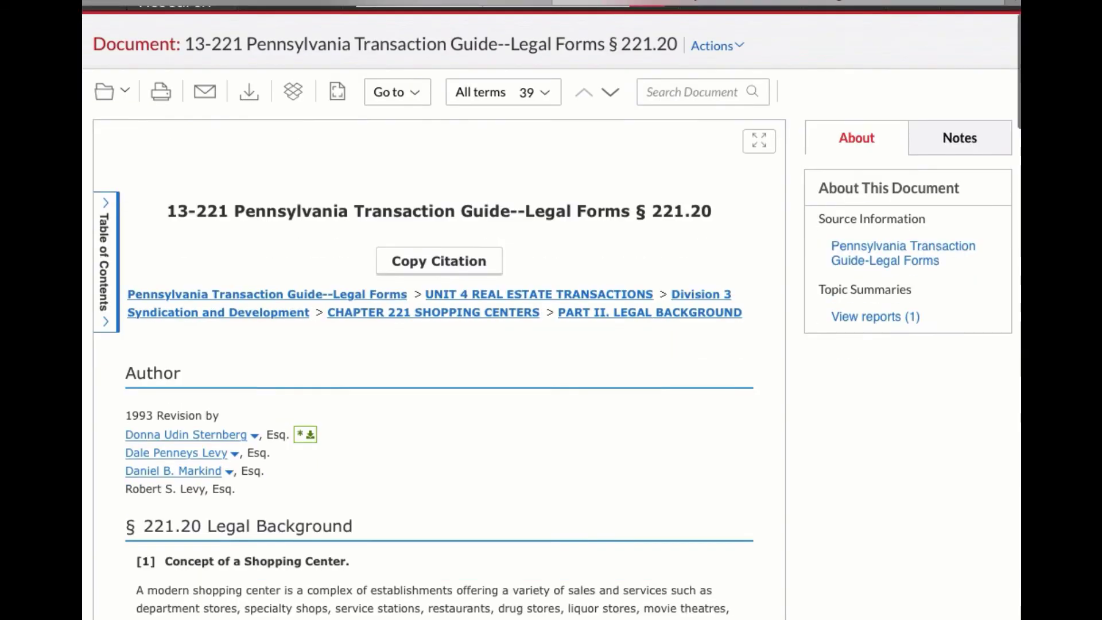